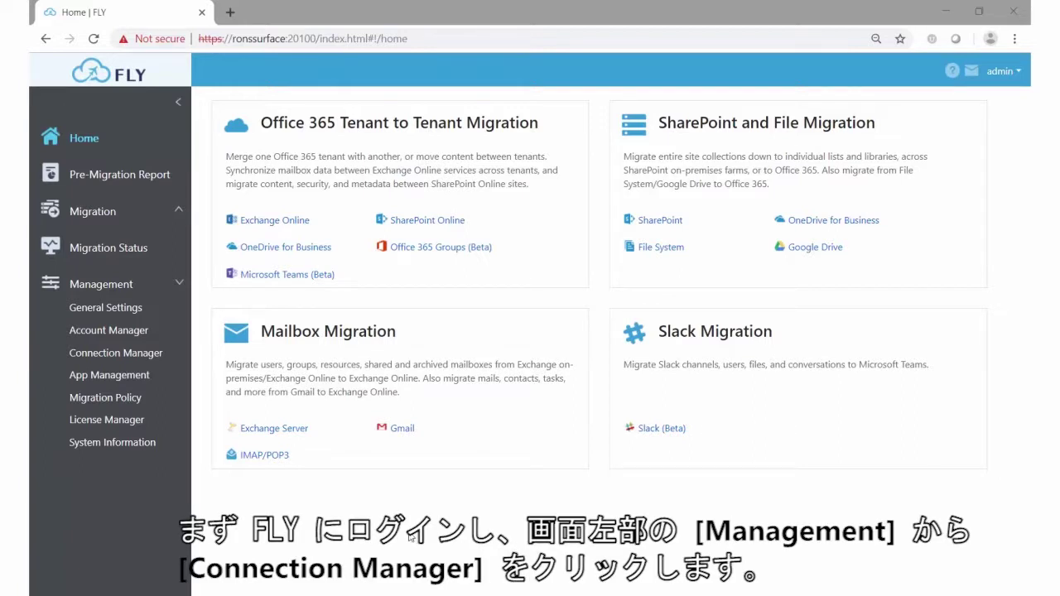
pyautogui.click(139, 356)
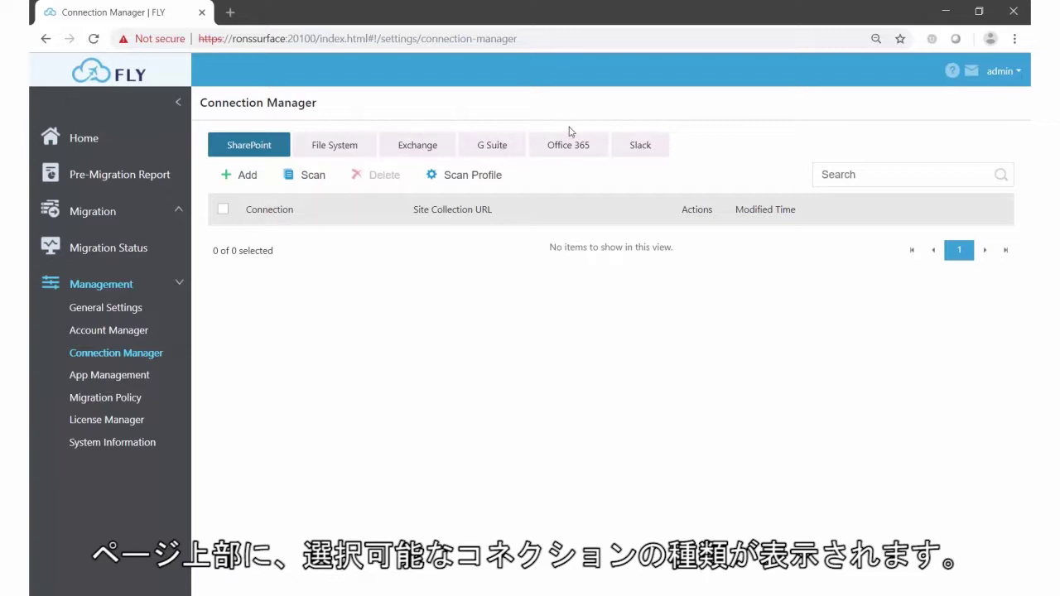
pyautogui.click(248, 175)
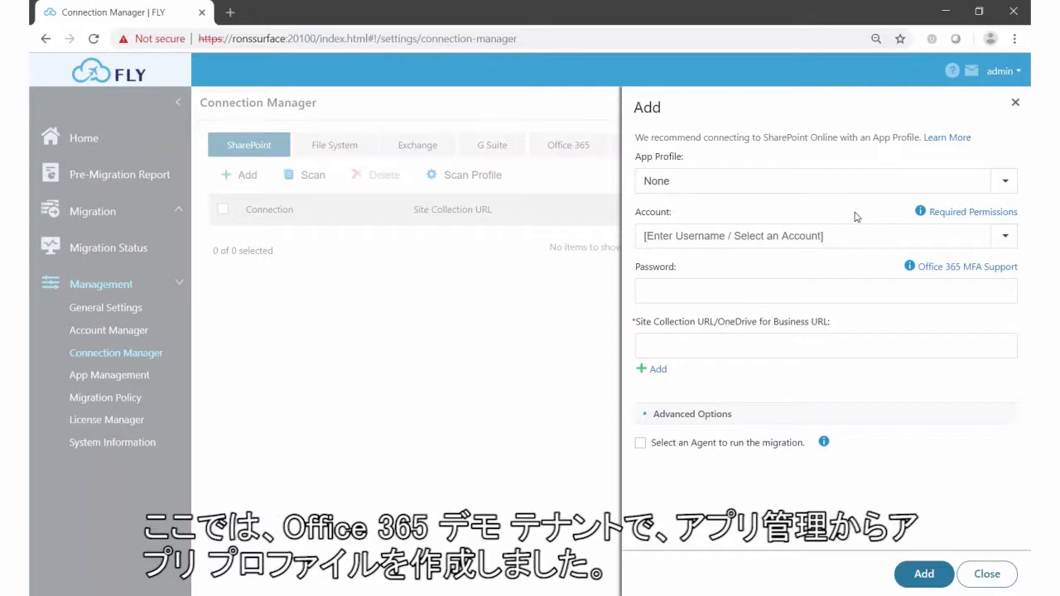
pyautogui.click(1004, 183)
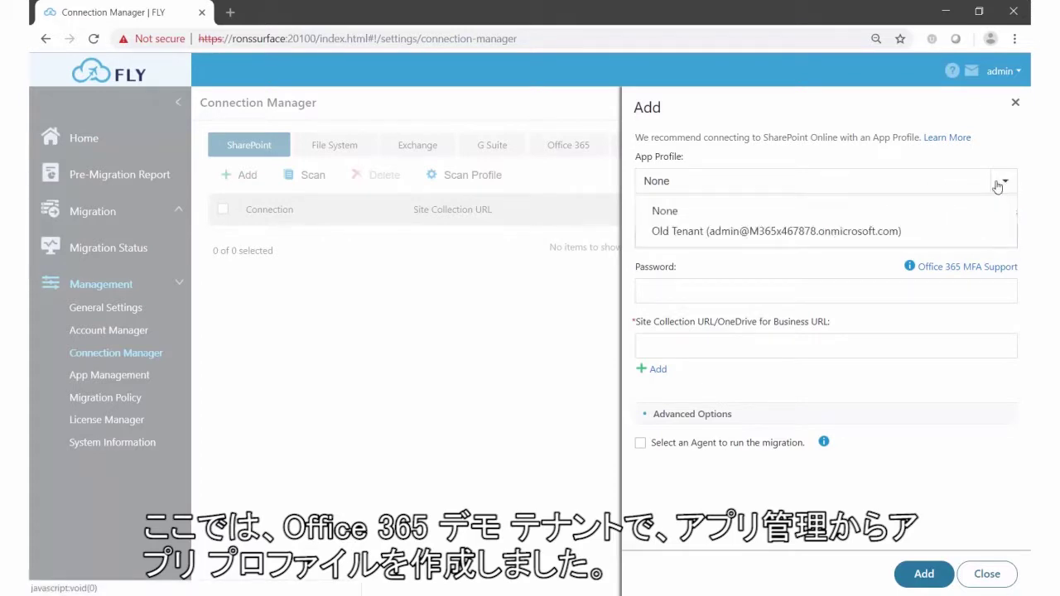
pyautogui.click(795, 236)
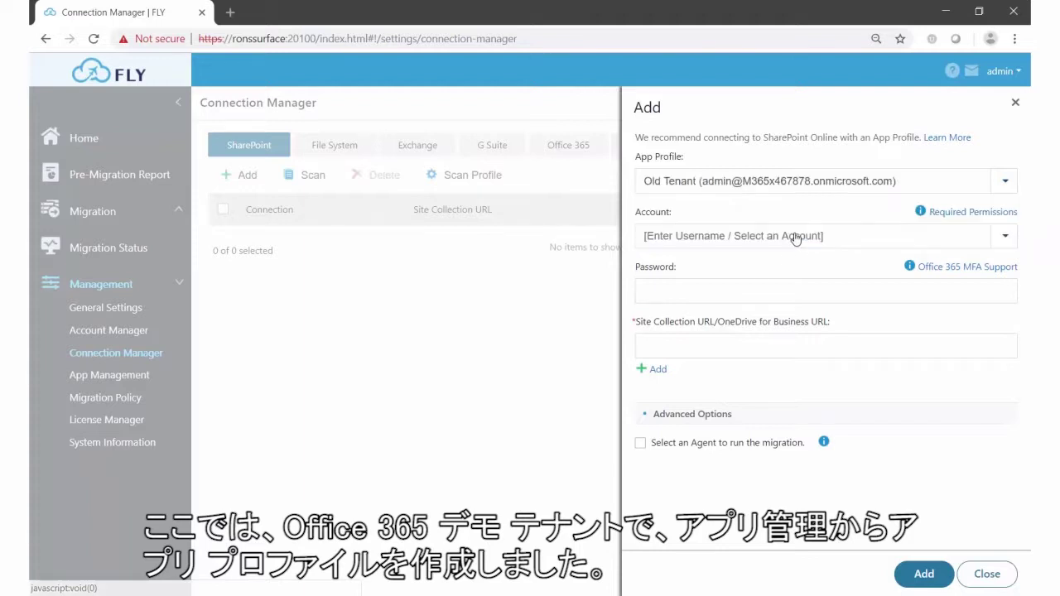
pyautogui.click(766, 349)
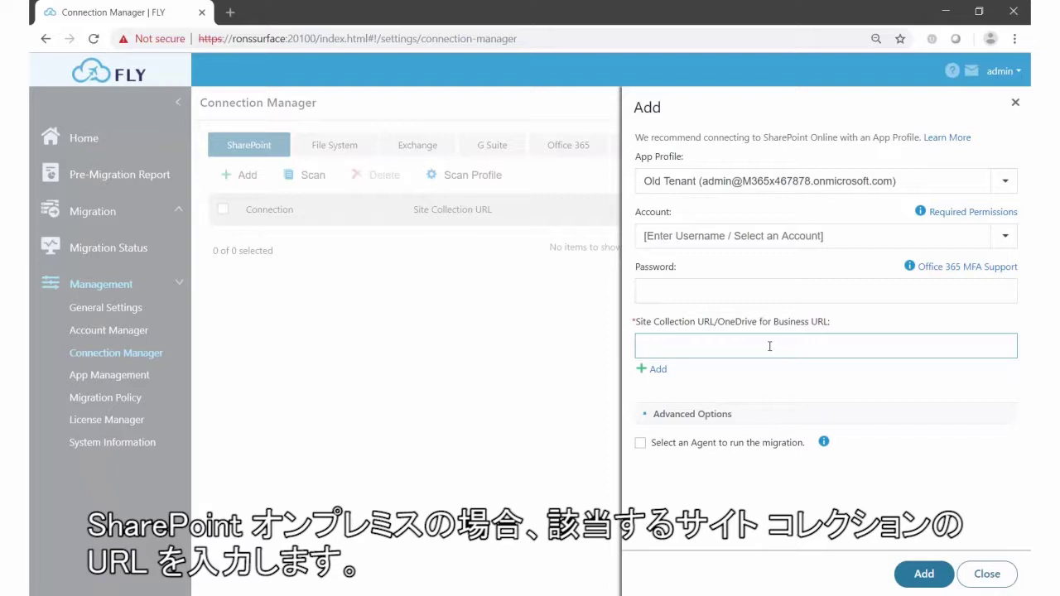
pyautogui.write('https://m365x467878.sharepoint.com')
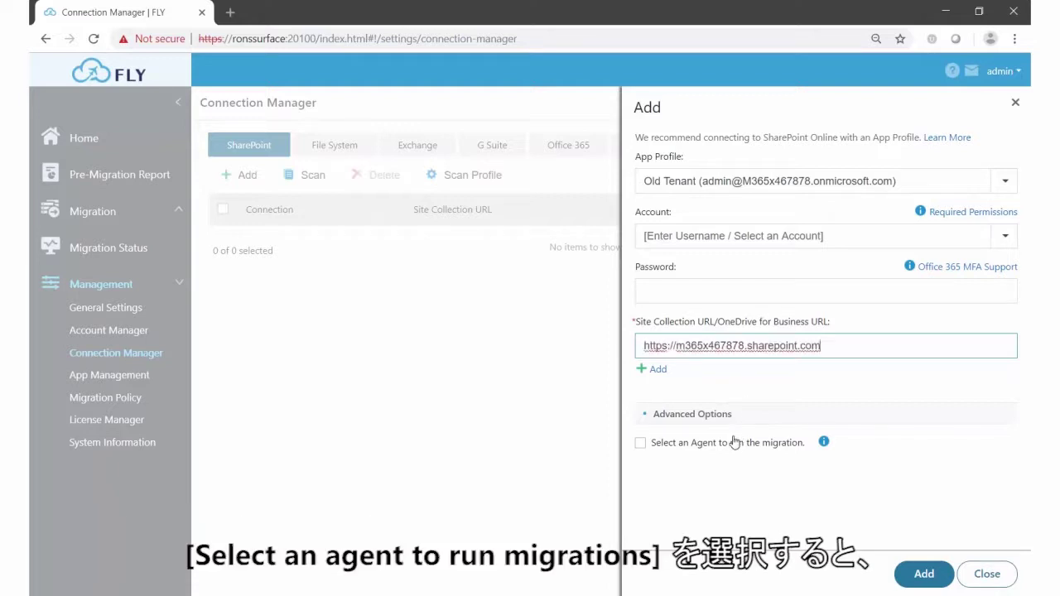
# - Assign the RonsSurface agent to run the migration and add the SharePoint connection
pyautogui.click(726, 448)
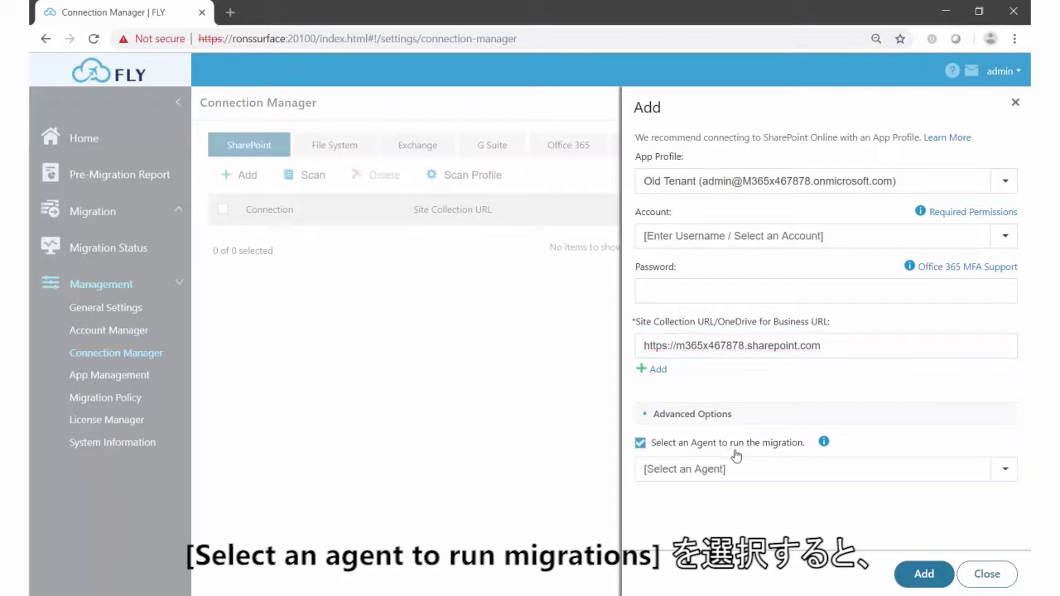
pyautogui.click(1000, 472)
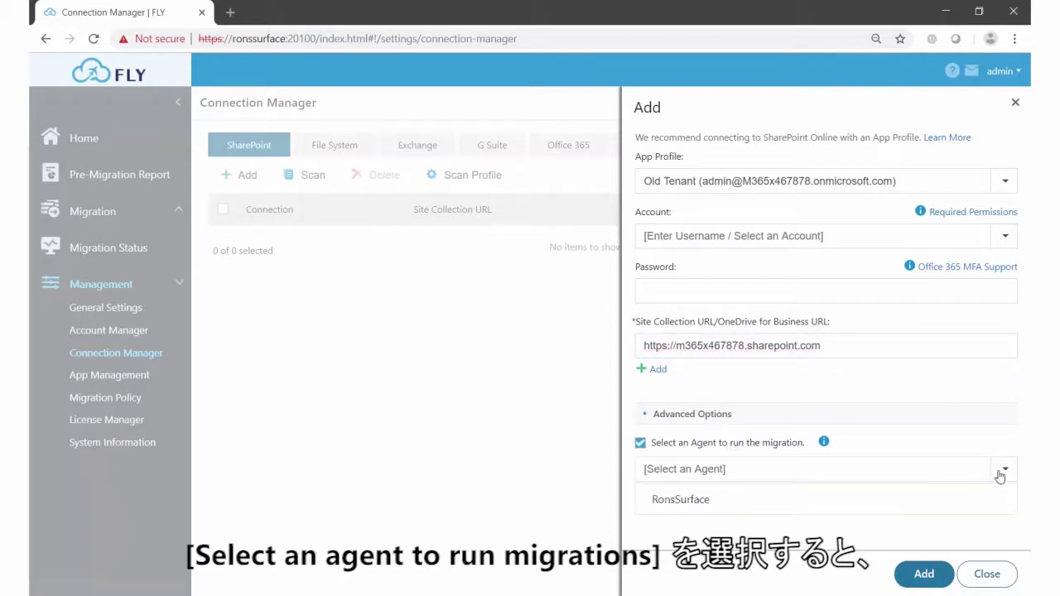
pyautogui.click(759, 505)
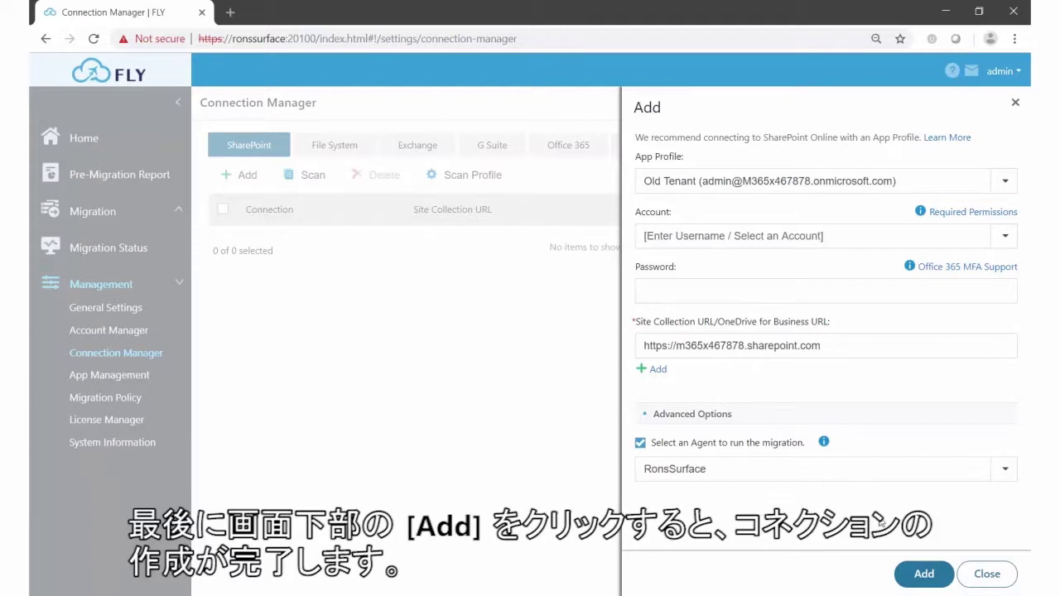
pyautogui.click(920, 574)
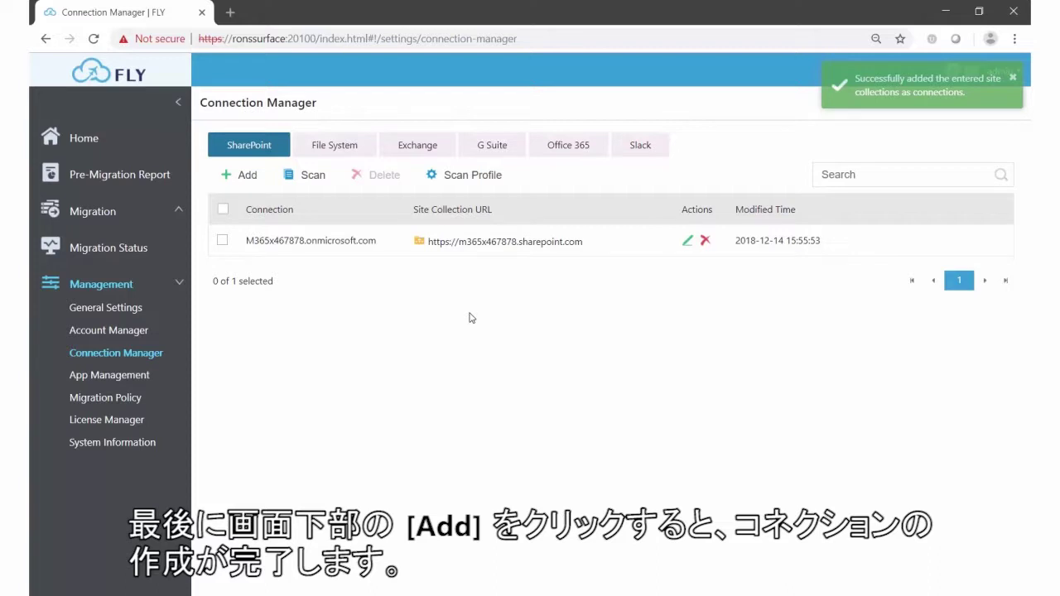
# - Start another SharePoint connection without an app profile, entering the admin account's e-mail and the account password
pyautogui.click(247, 178)
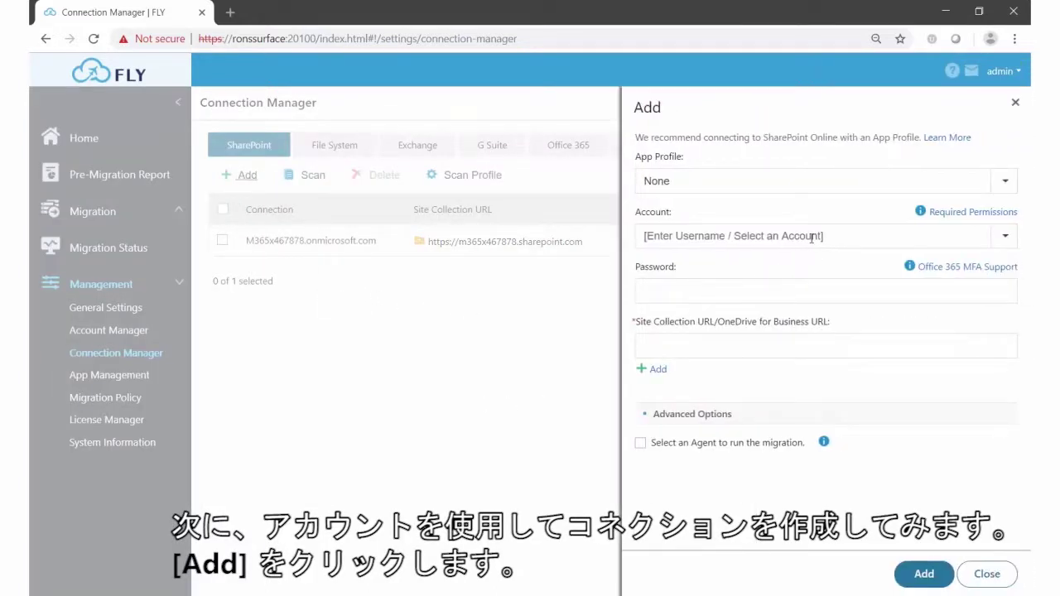
pyautogui.click(766, 236)
pyautogui.hotkey('ctrl', 'v')
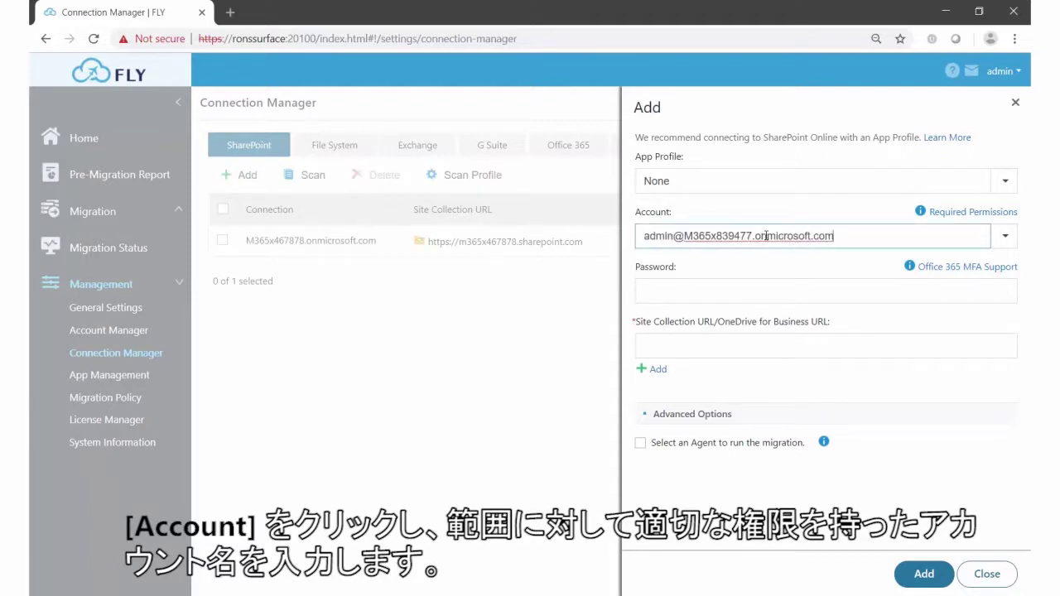
pyautogui.click(773, 291)
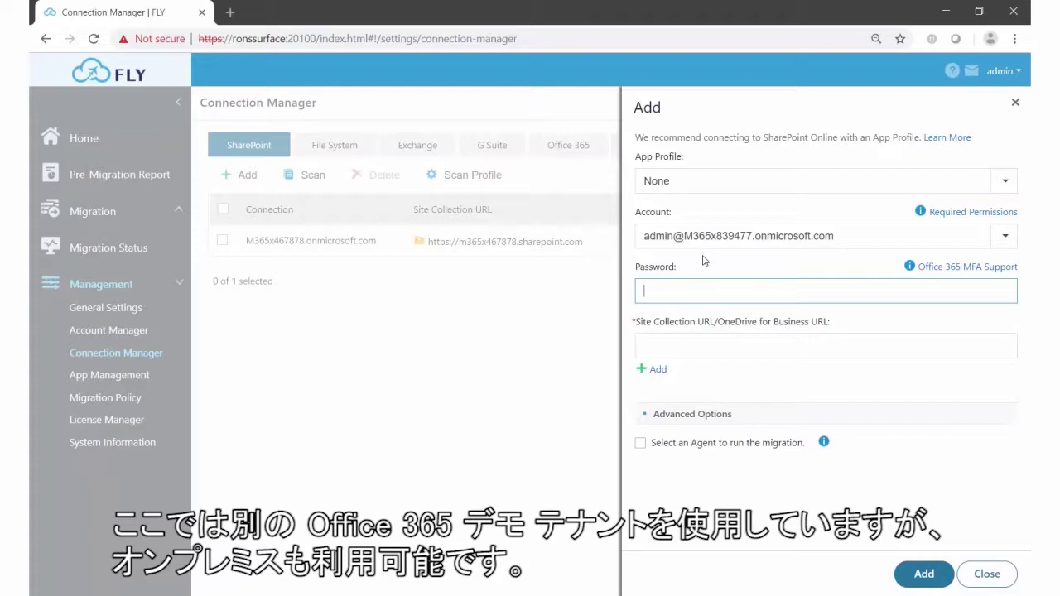
pyautogui.write('••••••••••••••')
pyautogui.click(713, 348)
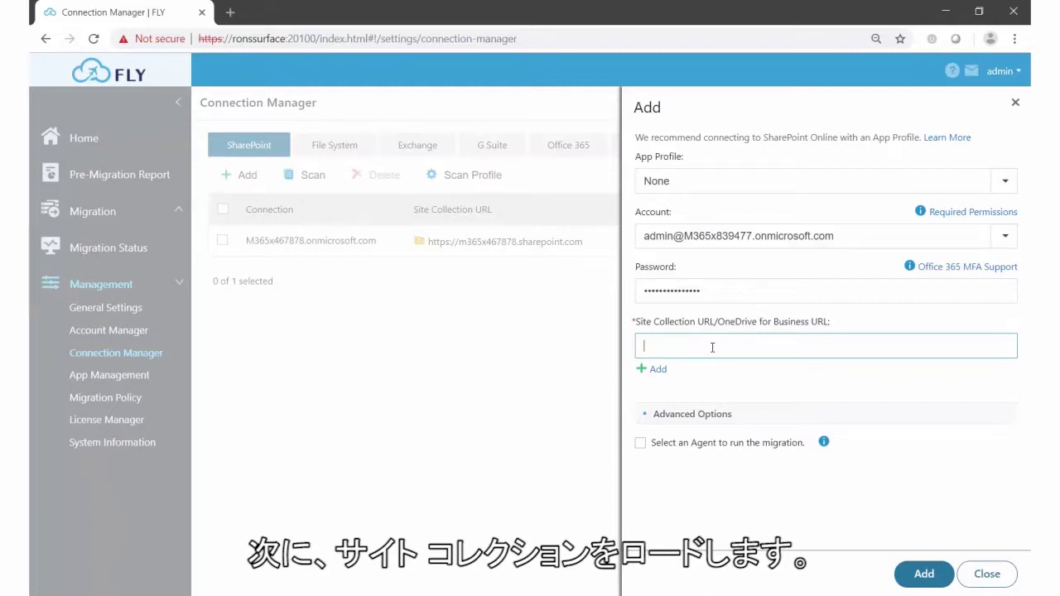
pyautogui.write('https://M365x839477.sharepoint.com')
pyautogui.click(719, 443)
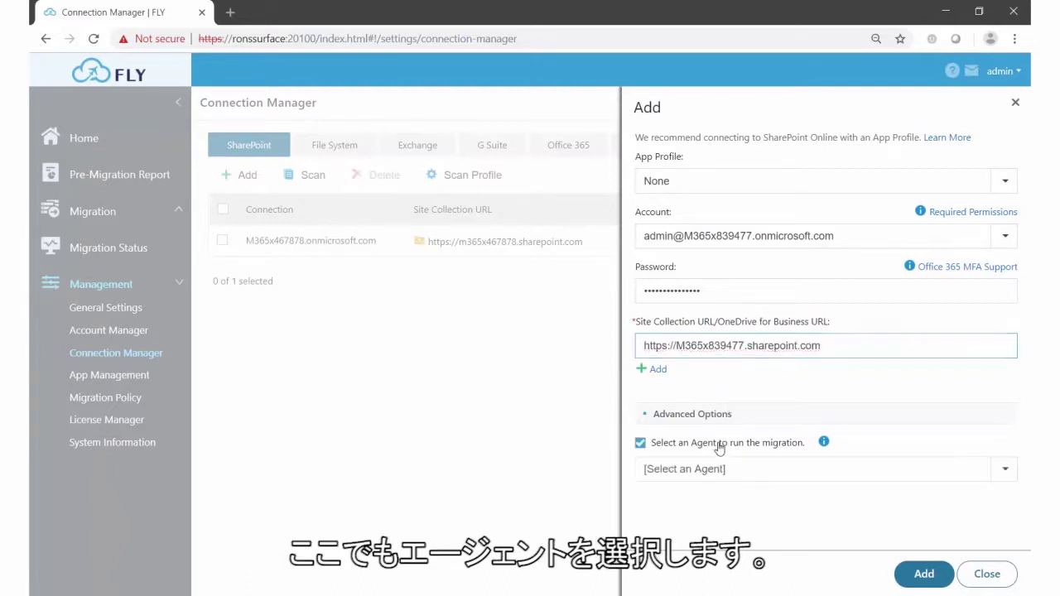
pyautogui.click(1006, 469)
pyautogui.click(814, 503)
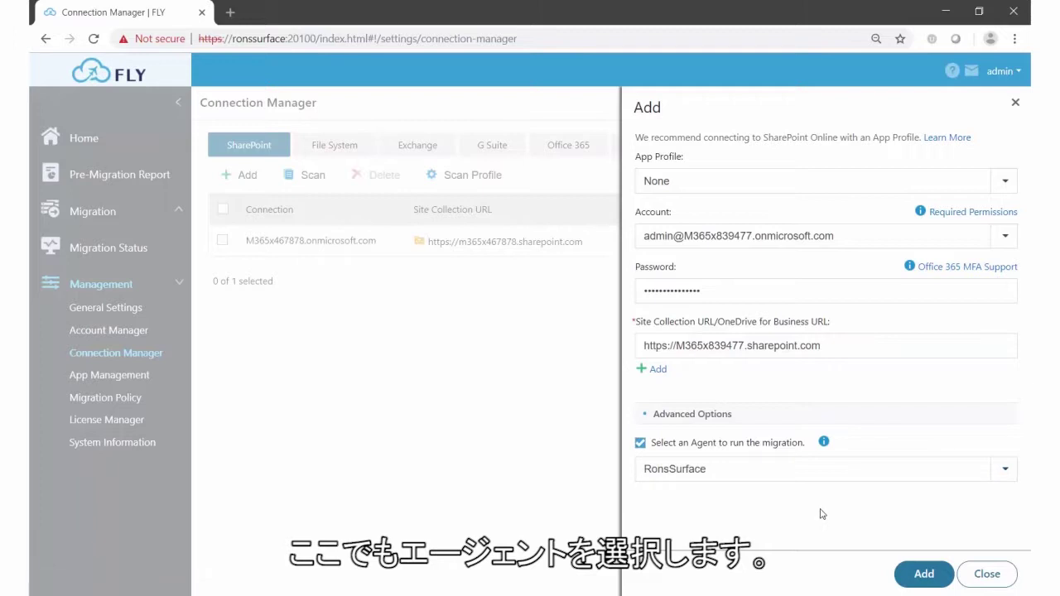
pyautogui.click(921, 580)
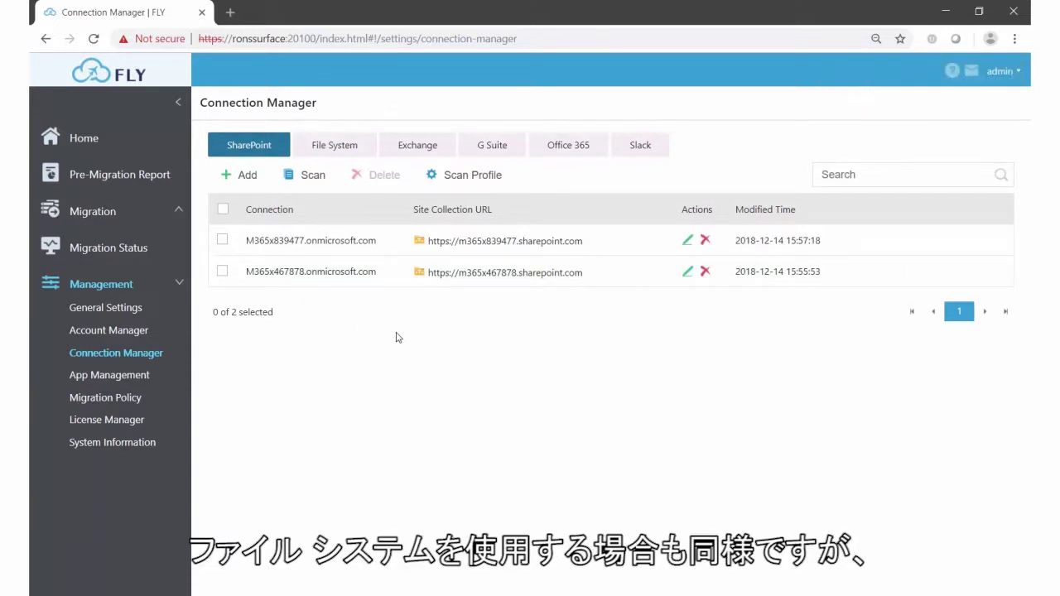
# - Examine the settings for adding File System and Exchange connections, including the Exchange Online type, without adding any
pyautogui.click(334, 144)
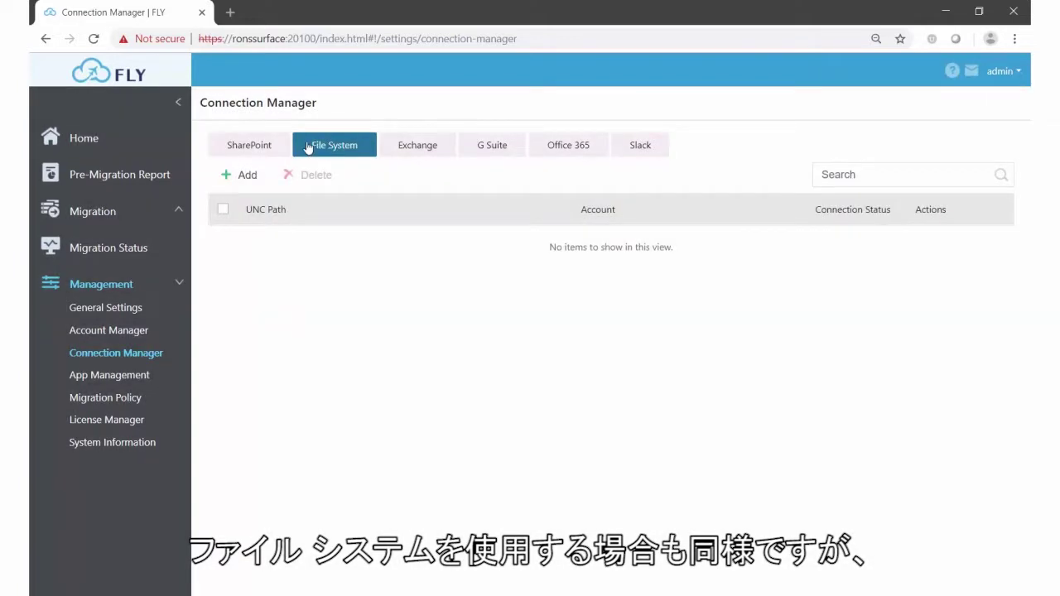
pyautogui.click(246, 176)
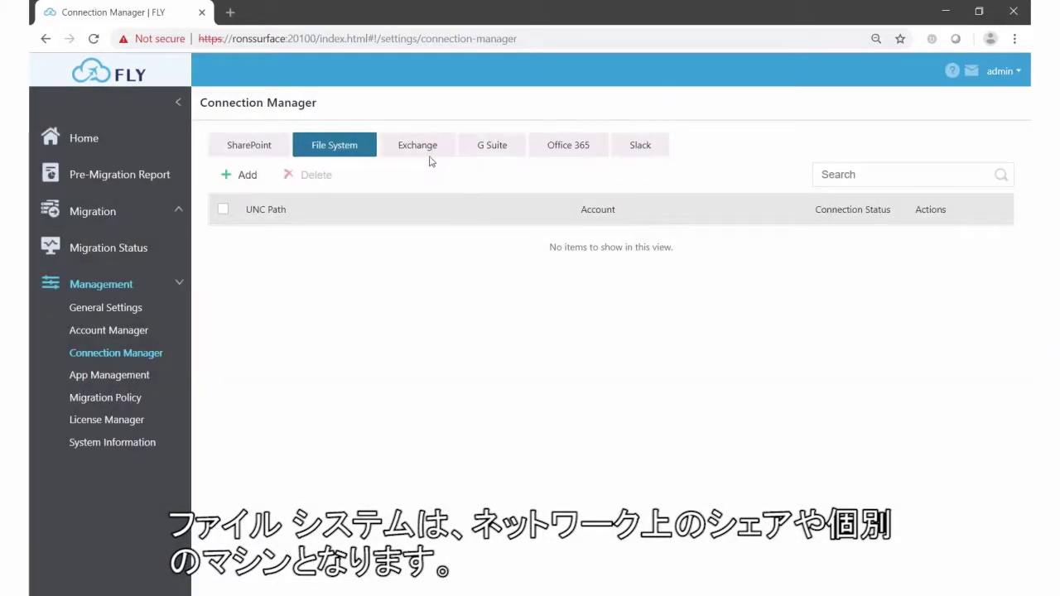
pyautogui.click(424, 154)
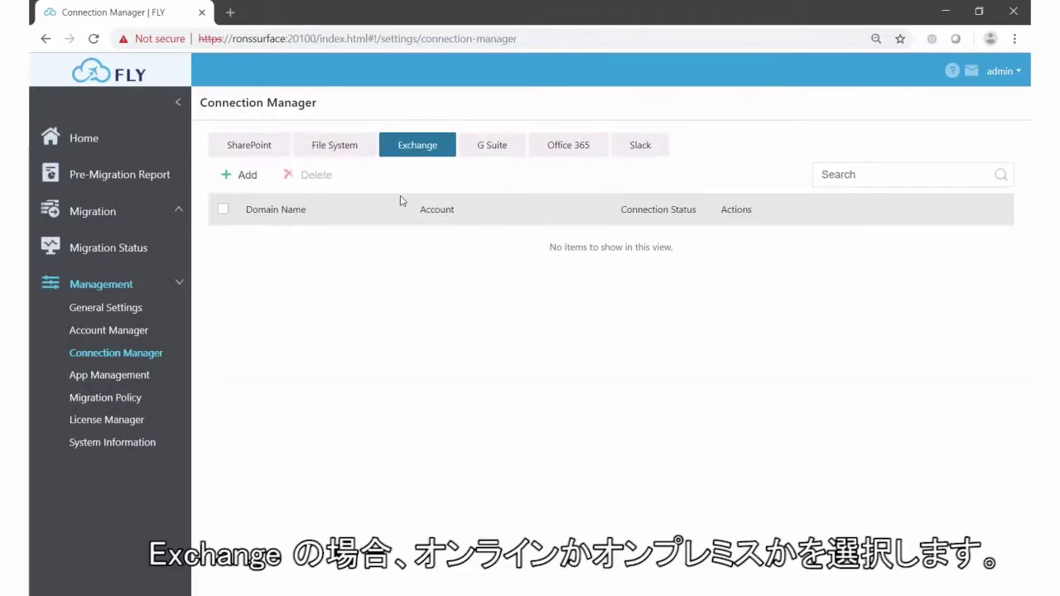
pyautogui.click(242, 175)
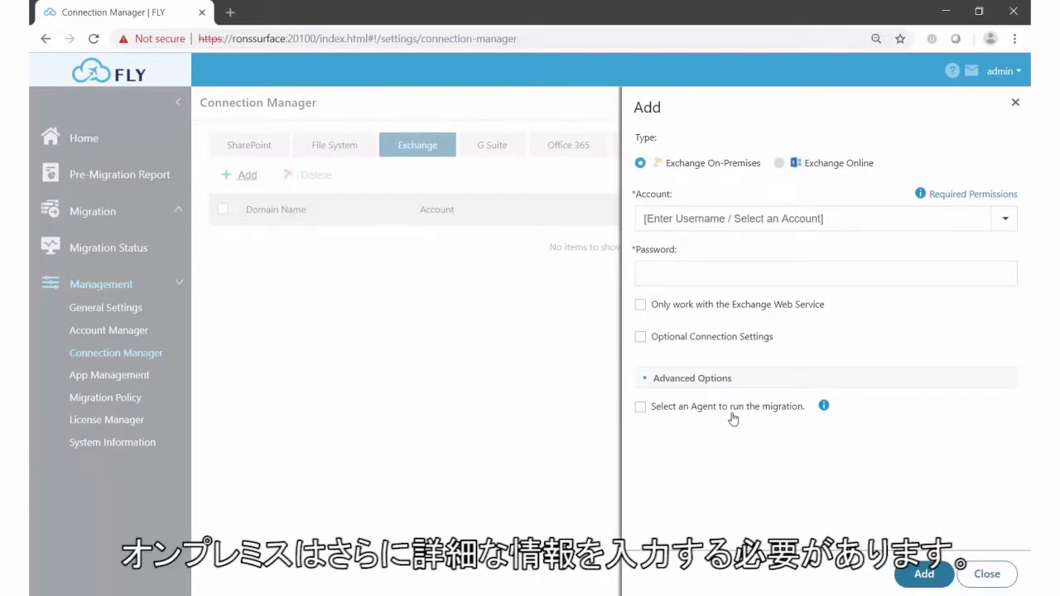
pyautogui.click(780, 163)
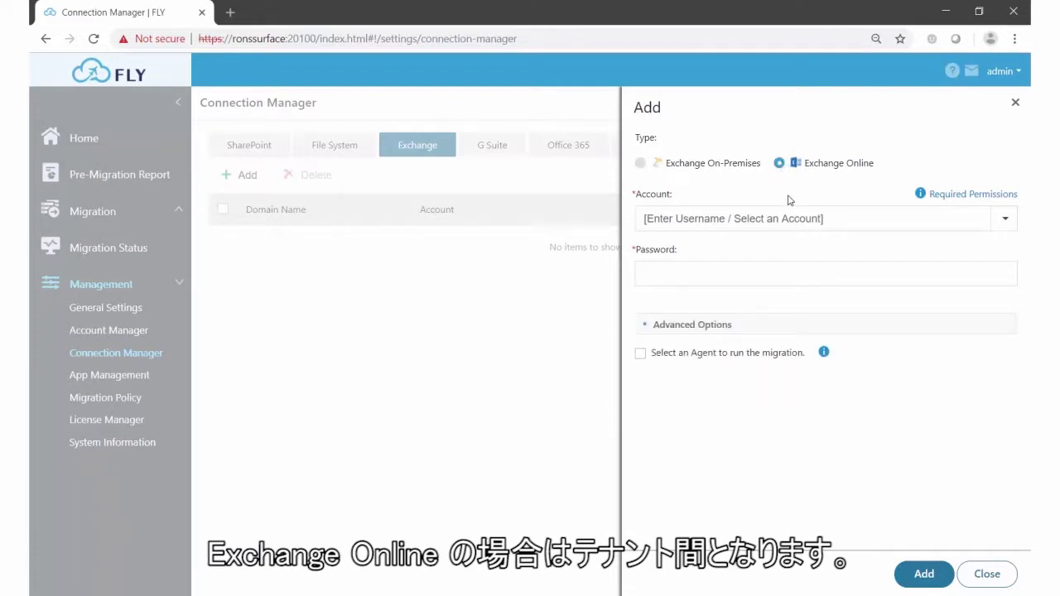
pyautogui.click(986, 574)
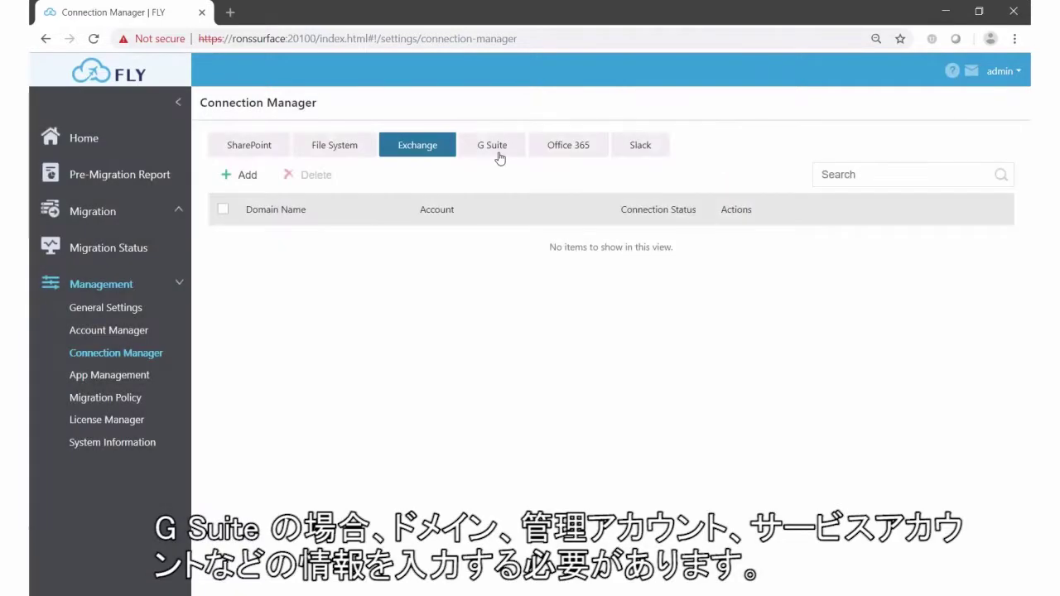
# - Examine the settings required to add a G Suite connection and an Office 365 connection, without adding either
pyautogui.click(500, 159)
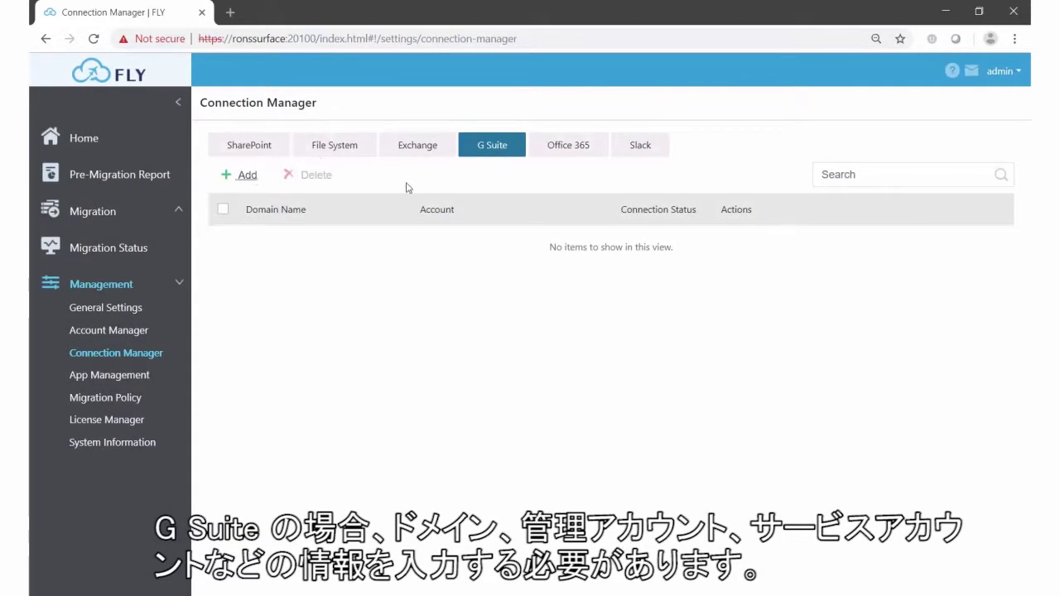
pyautogui.click(240, 174)
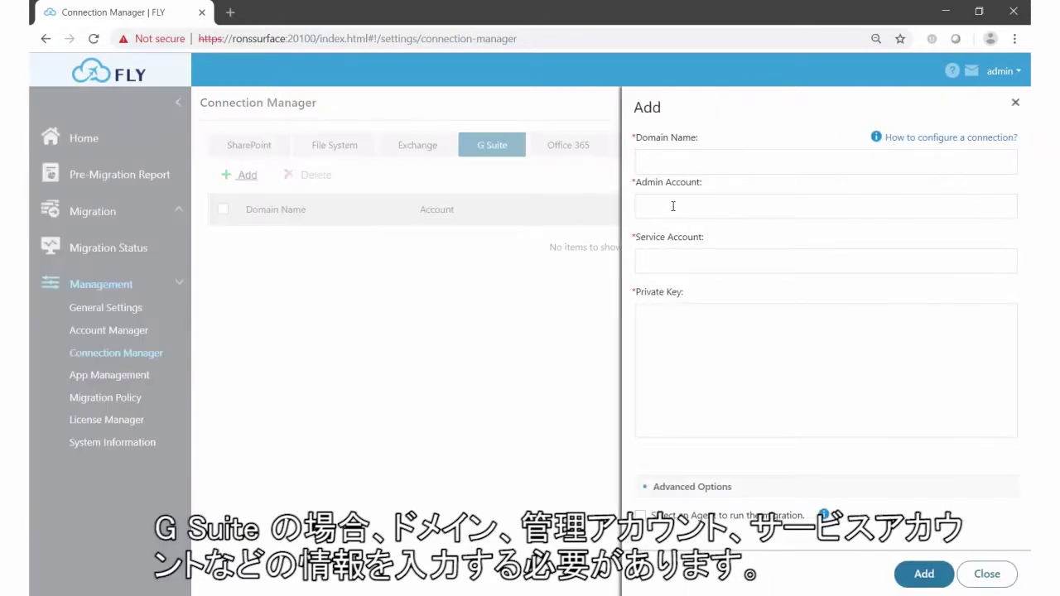
pyautogui.click(982, 573)
pyautogui.click(580, 154)
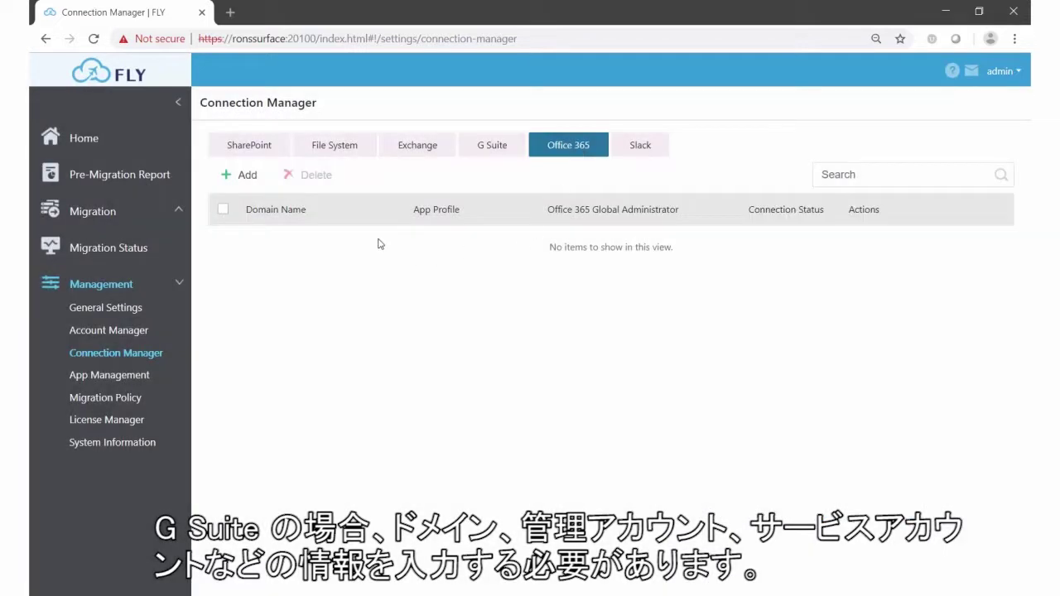
pyautogui.click(247, 177)
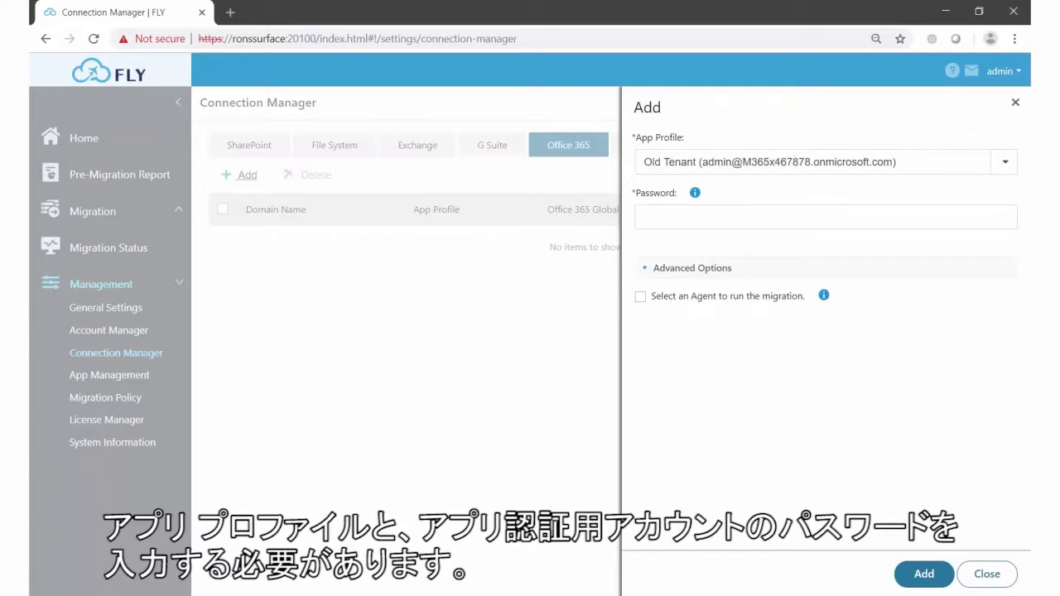
pyautogui.click(986, 574)
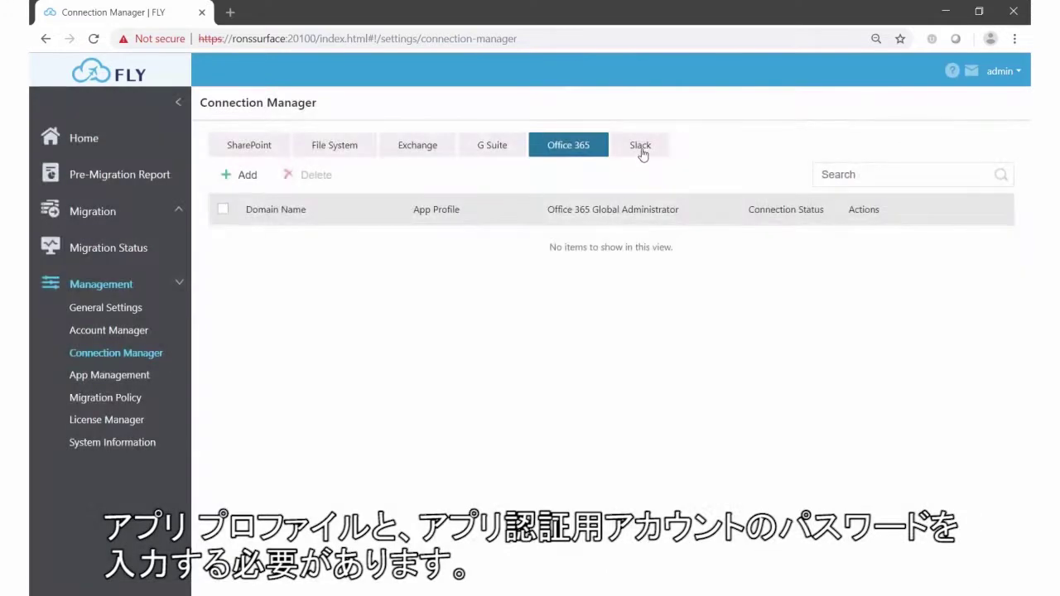
# - Examine the settings for adding a Slack connection, close them and return to the SharePoint connections list
pyautogui.click(640, 151)
pyautogui.click(240, 175)
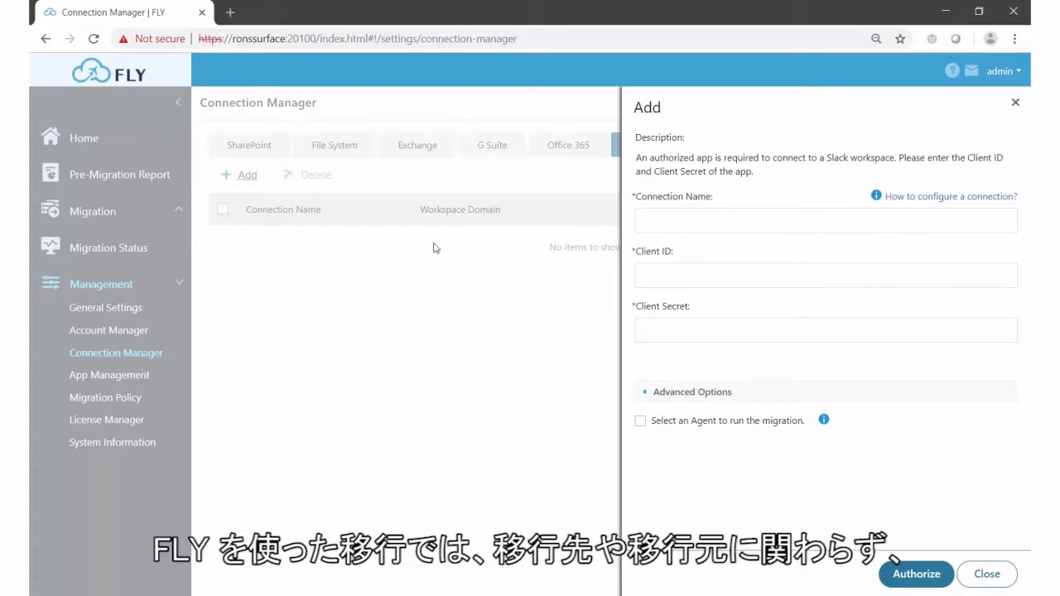
pyautogui.click(987, 574)
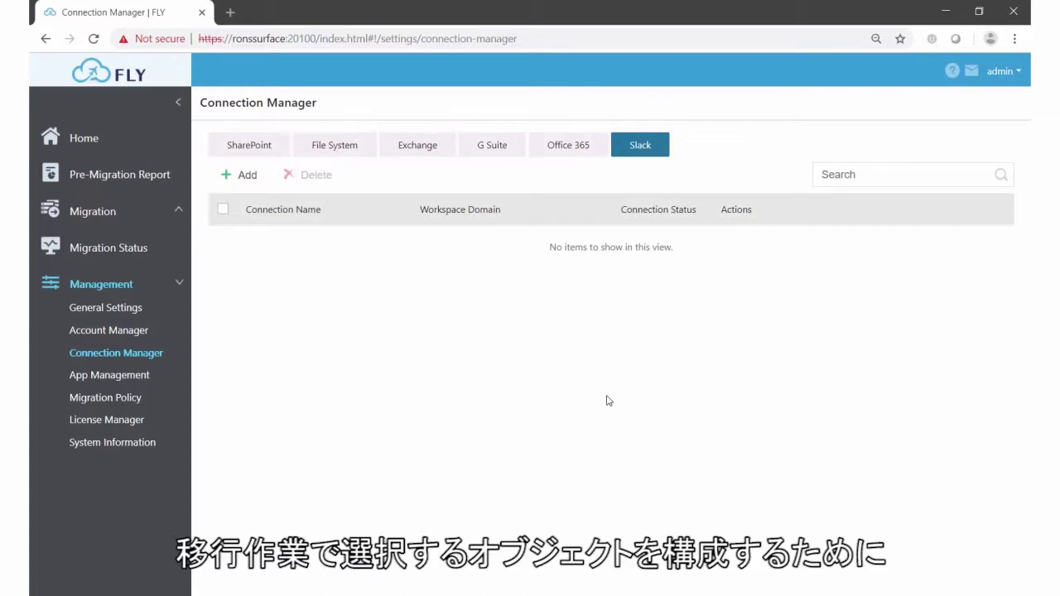
pyautogui.click(250, 142)
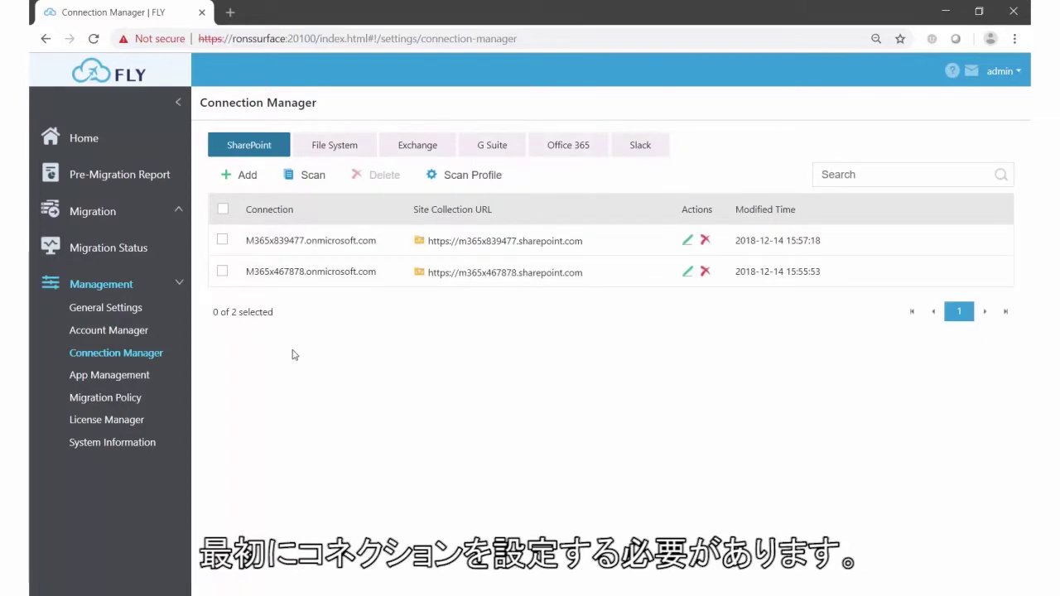